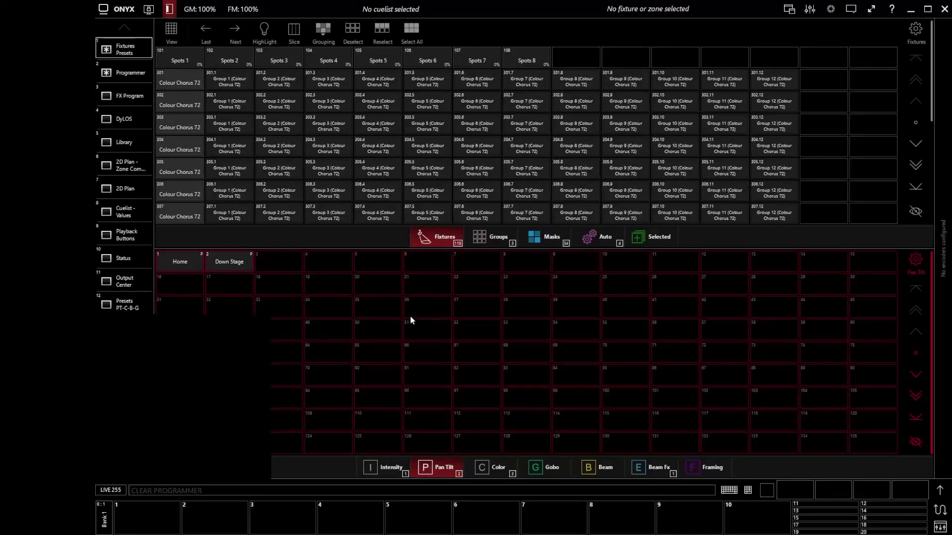
Select spots 101 through 108 at full intensity and apply the Down Stage pan/tilt preset
text(101)
key(slash)
key(asterisk)
key(asterisk)
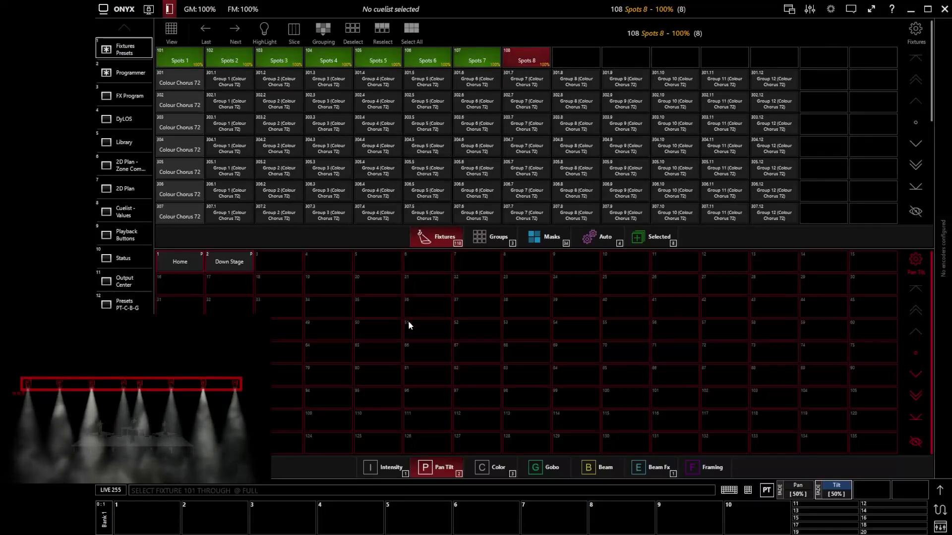
click(230, 261)
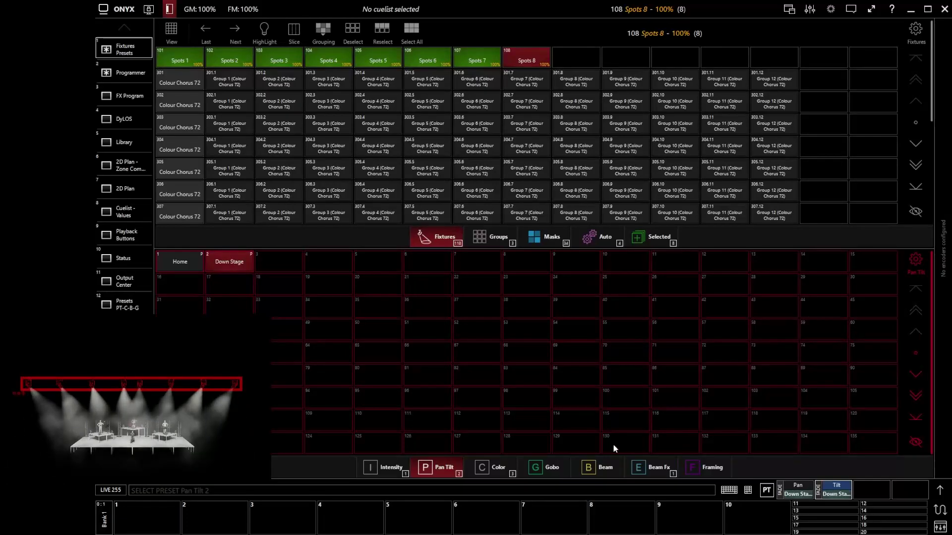
Set the selected spots' colour temperature to 2400K (Warm) and their colour control mode to 0%
click(945, 488)
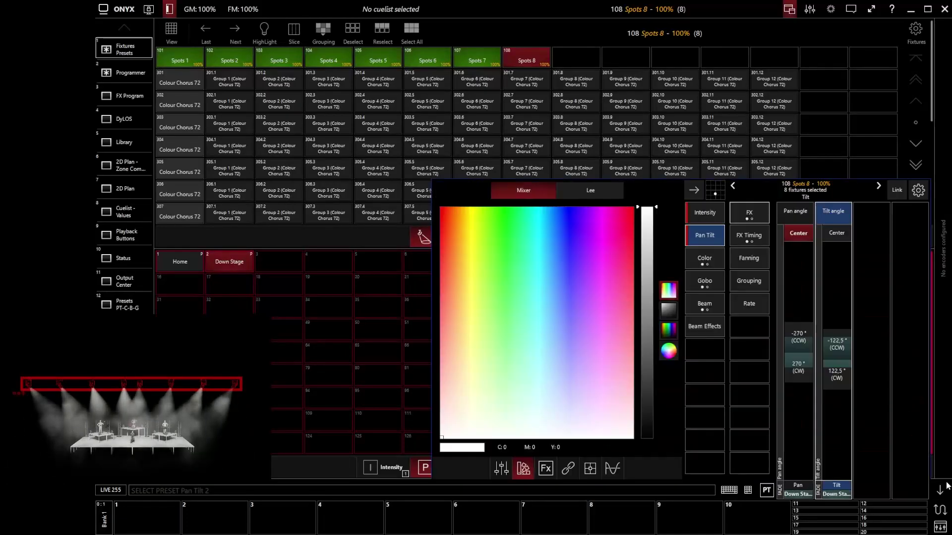
click(696, 259)
click(915, 388)
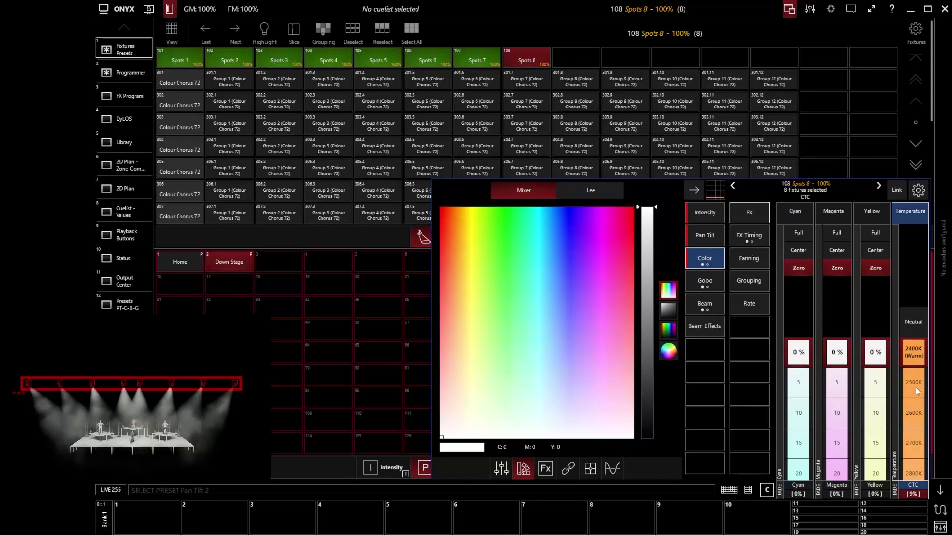
mouse_move(915, 384)
mouse_down()
mouse_move(915, 243)
mouse_move(915, 384)
mouse_up()
click(910, 377)
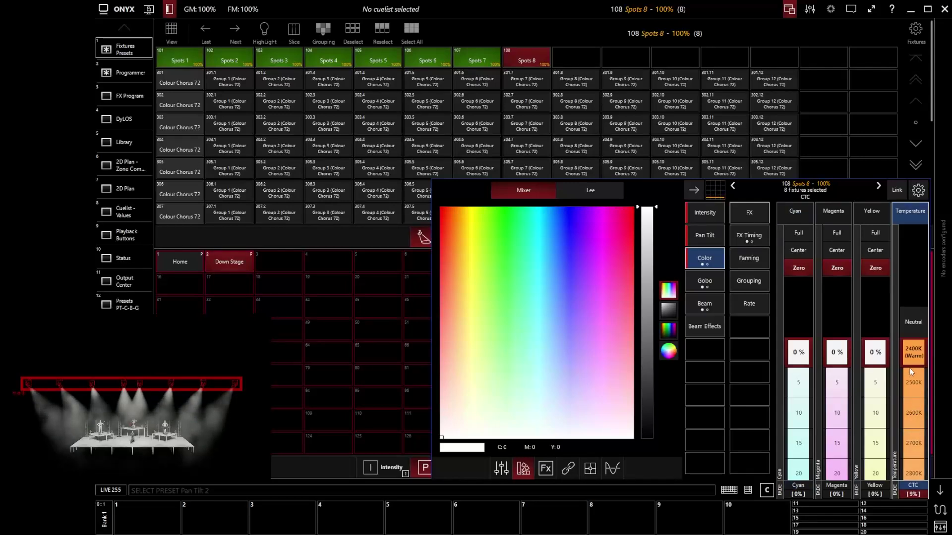
click(705, 258)
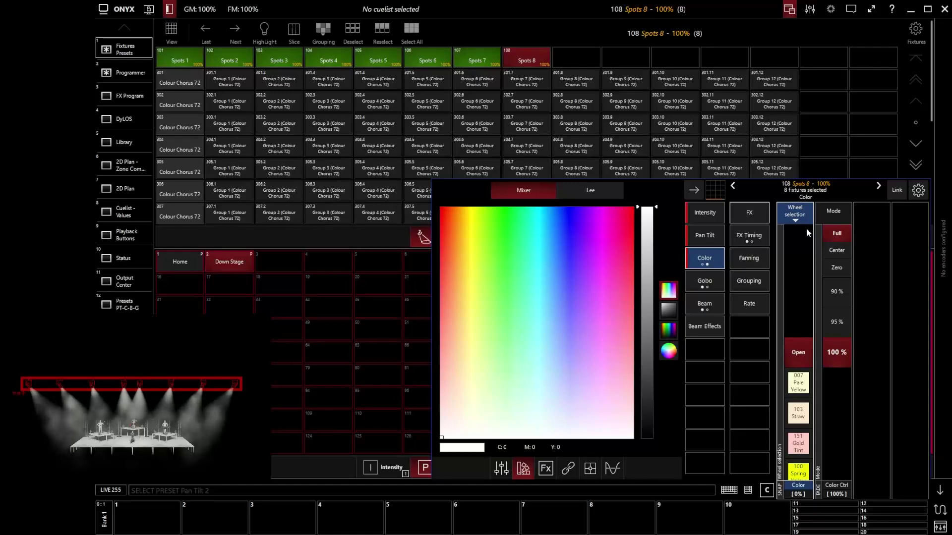
click(836, 268)
mouse_move(836, 396)
mouse_down()
mouse_move(836, 258)
mouse_move(838, 382)
mouse_up()
Set the selected spots' colour temperature to 3200K
click(715, 260)
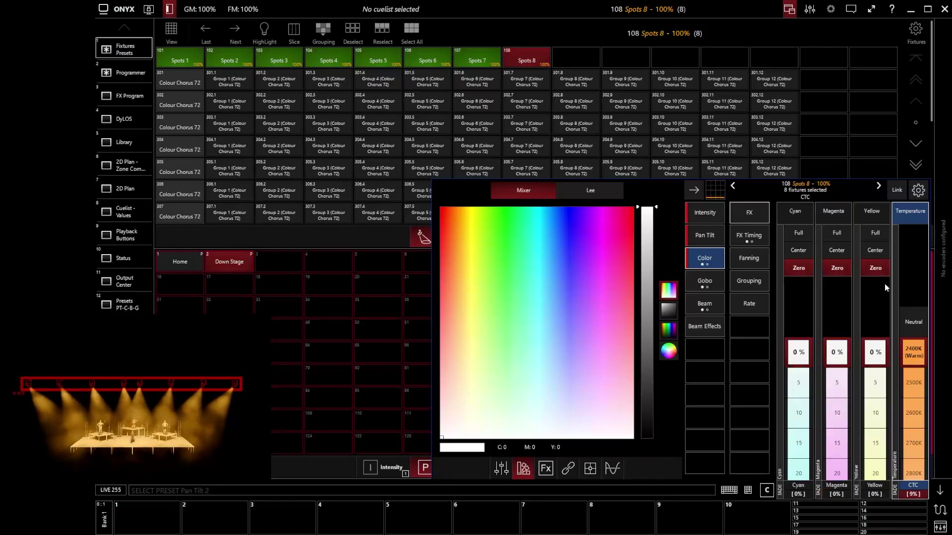
scroll(914, 380, down, 3)
scroll(914, 380, down, 5)
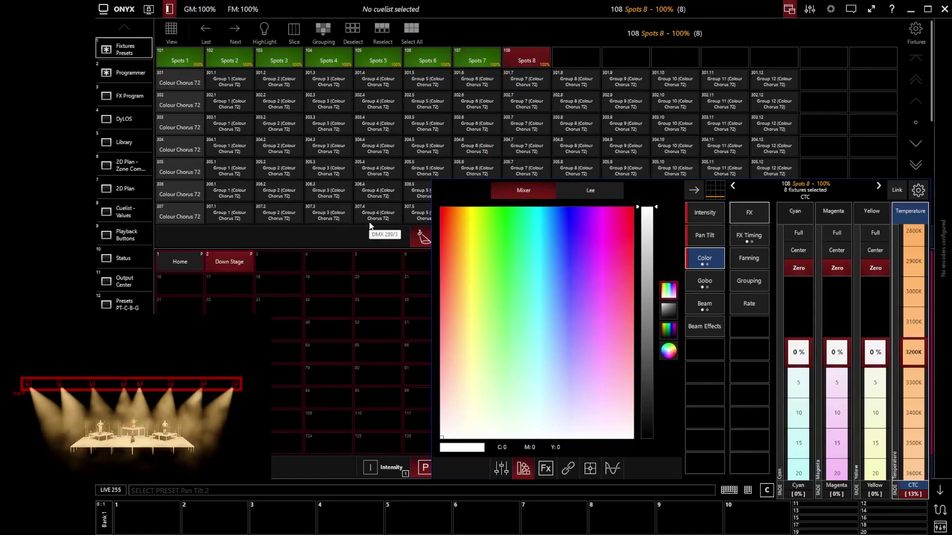
Record the look as a new standard cuelist on playback fader 10 and open its cue values
key(r)
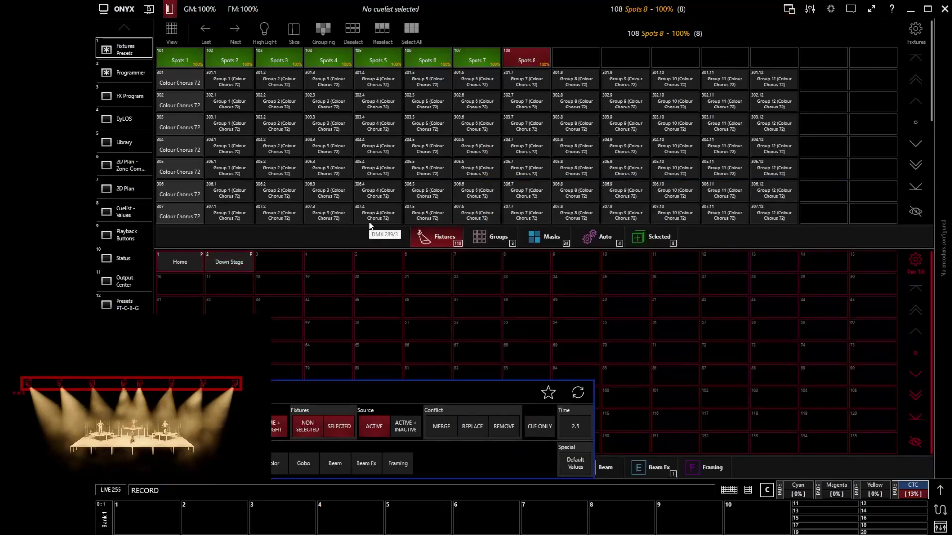
click(748, 514)
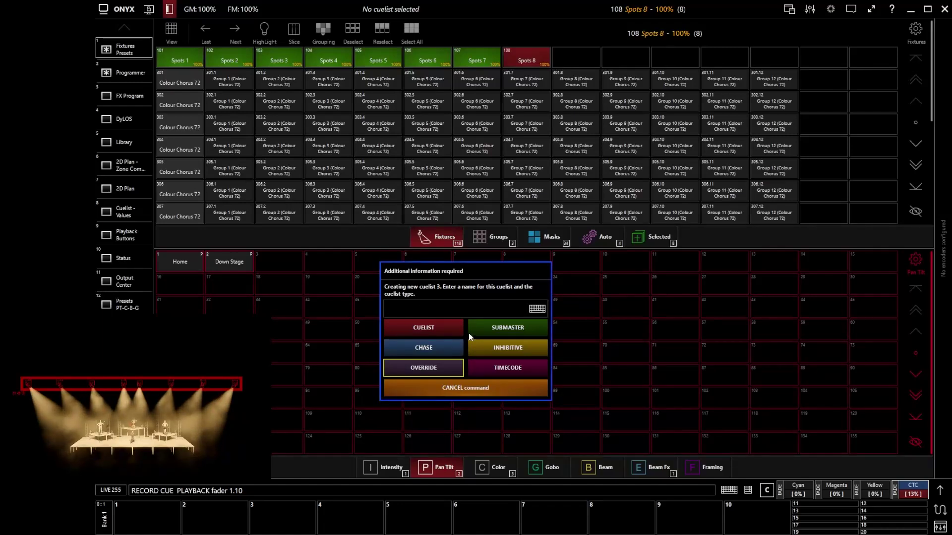
click(425, 328)
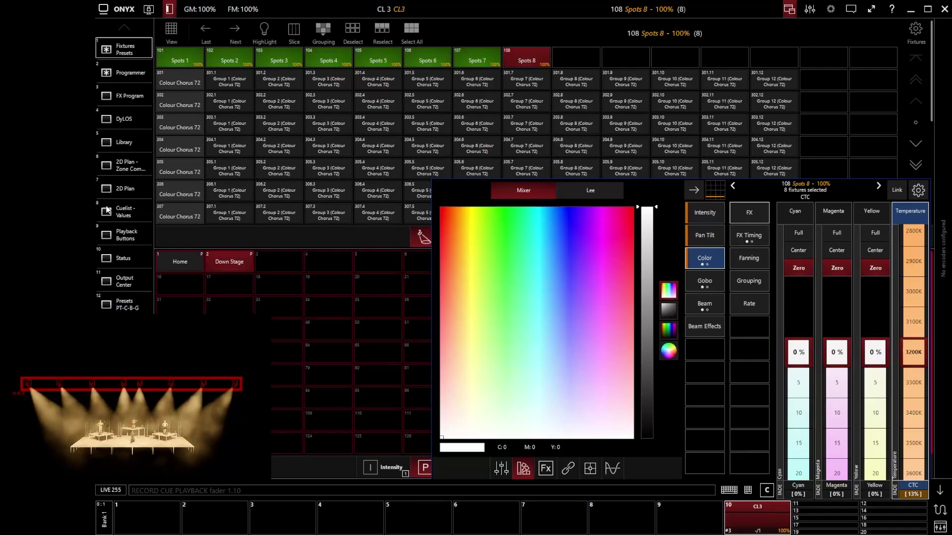
click(122, 212)
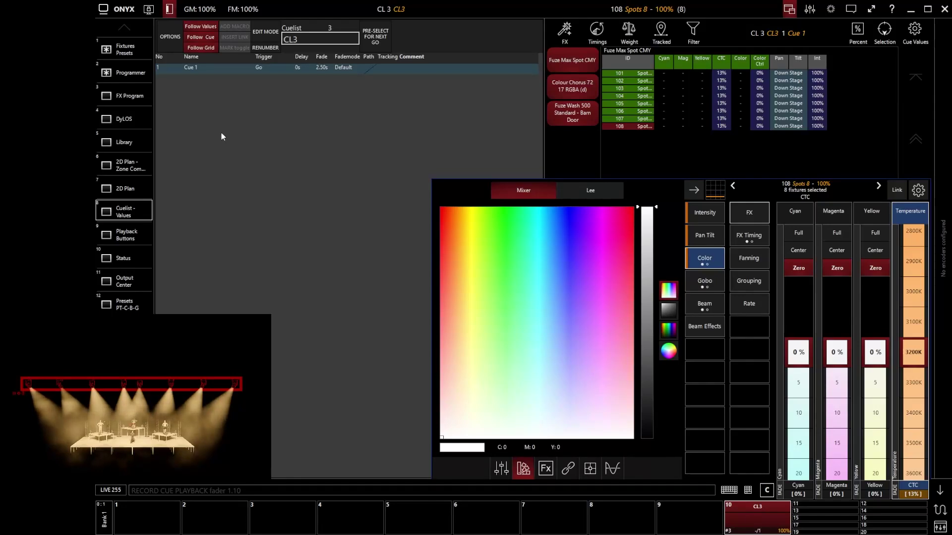
Return to the programmer values and apply the second pattern of gobo wheel 1 to the selected spots
click(133, 74)
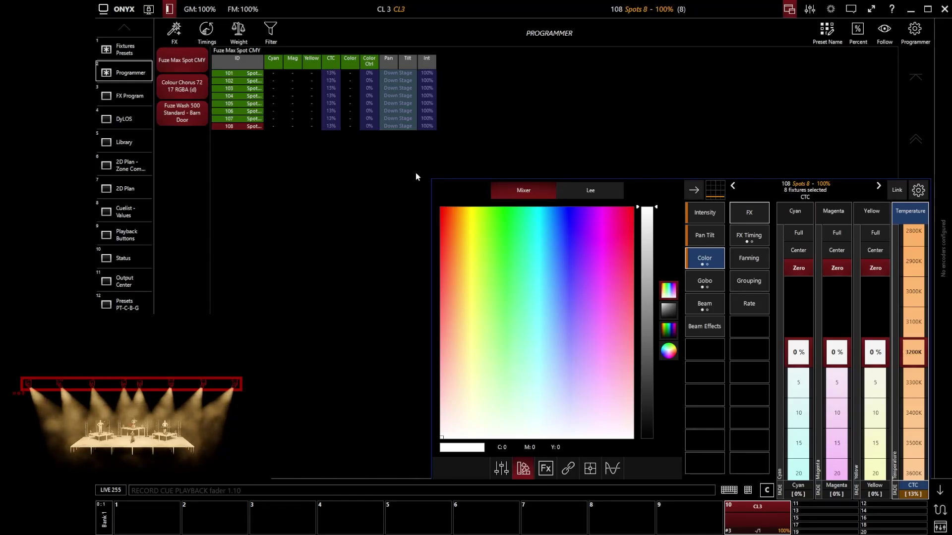
click(705, 282)
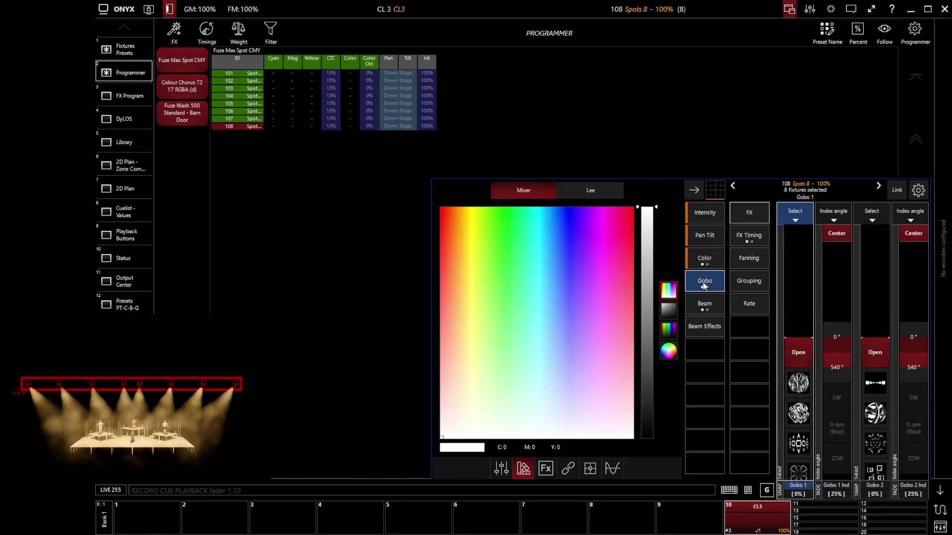
click(800, 417)
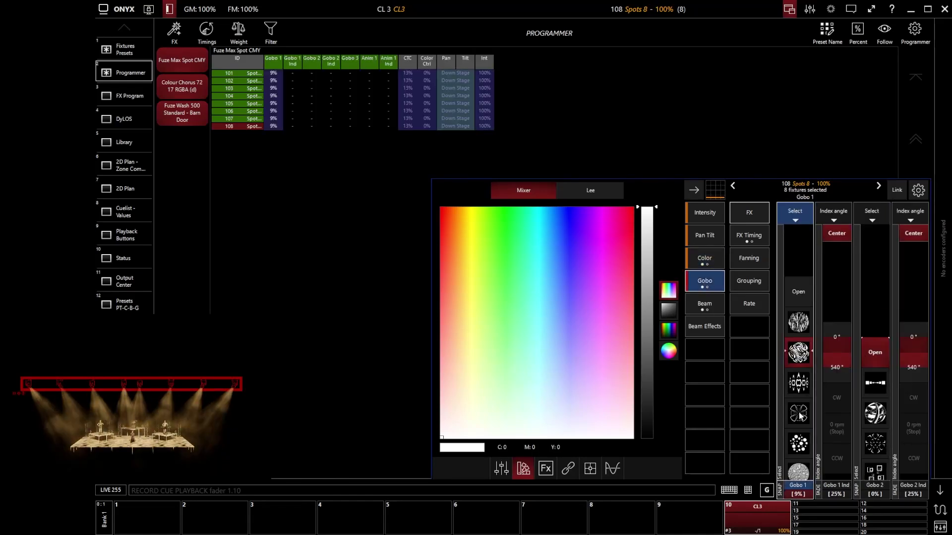
Set the spots' colour temperature to Neutral and their colour control mode to full
click(711, 264)
click(918, 242)
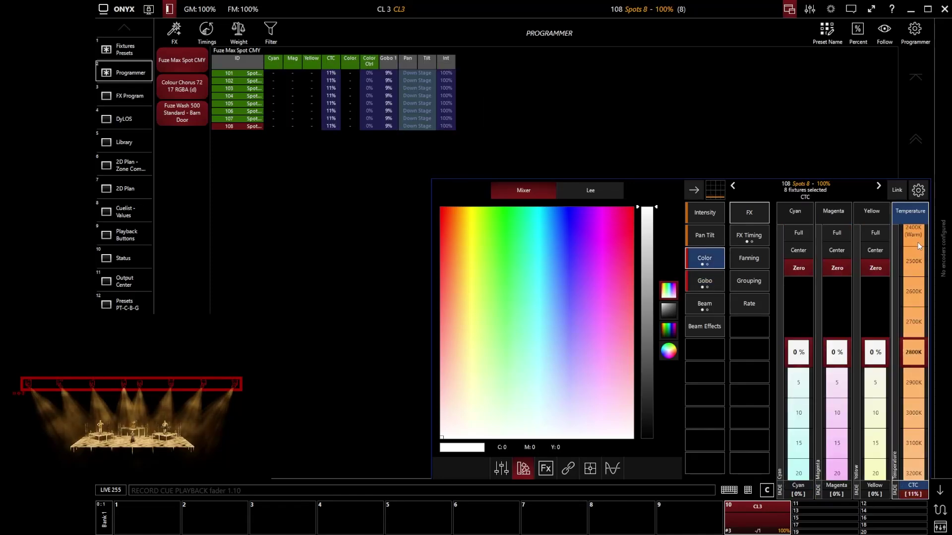
click(918, 243)
click(908, 315)
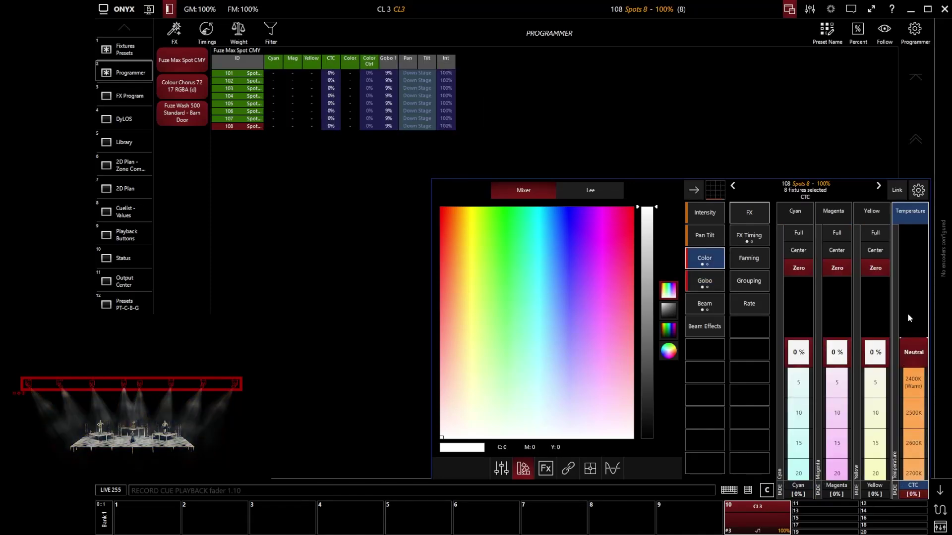
click(720, 255)
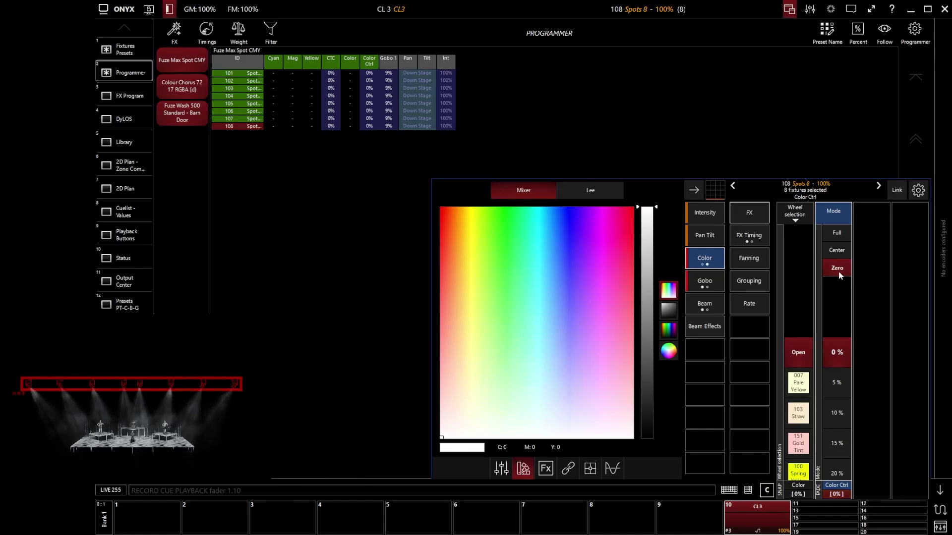
click(838, 234)
Mix a deep blue with about 97% cyan, 90% magenta and 0% yellow, and record it as cue 2
click(704, 258)
drag(554, 249, 568, 217)
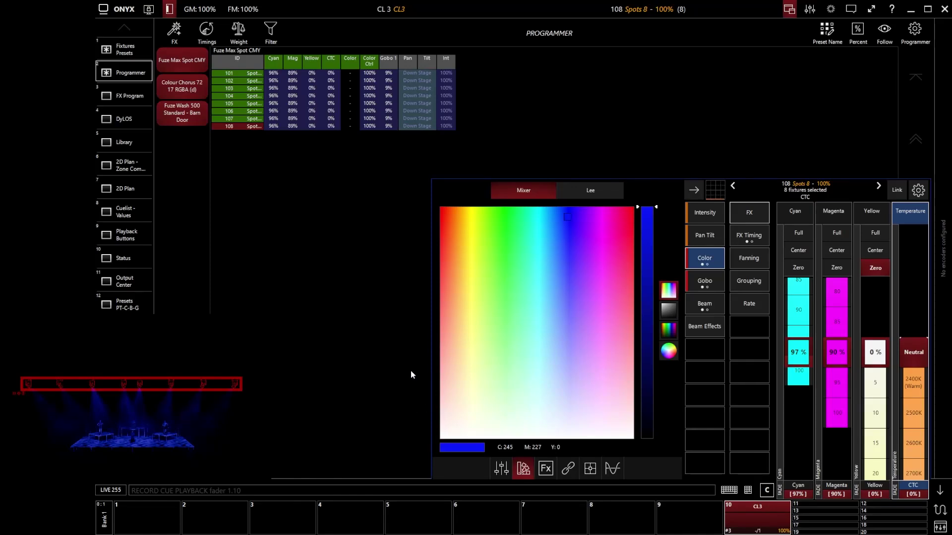
key(r)
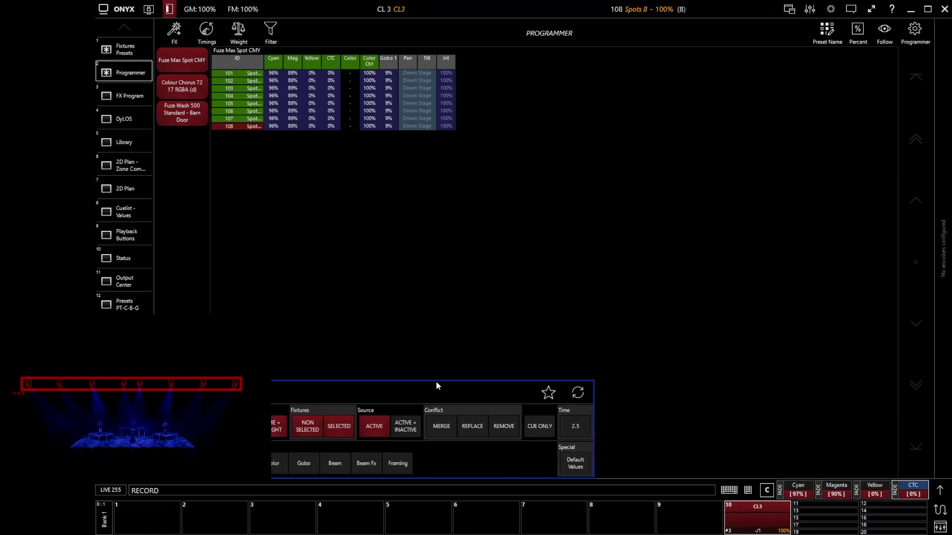
key(q)
key(Return)
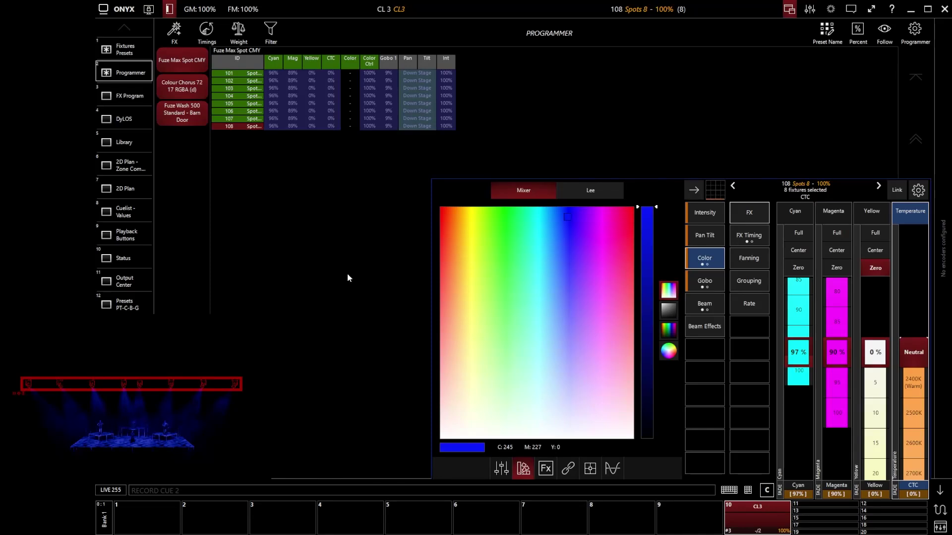
Set the selected spots' intensity to 0 and record the blackout as the next cue in the cuelist
key(at)
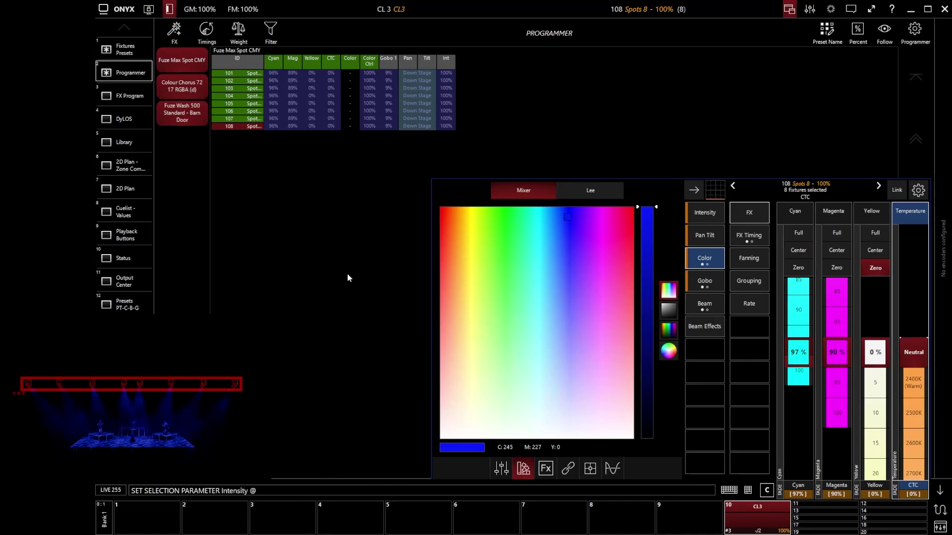
text(0)
key(Return)
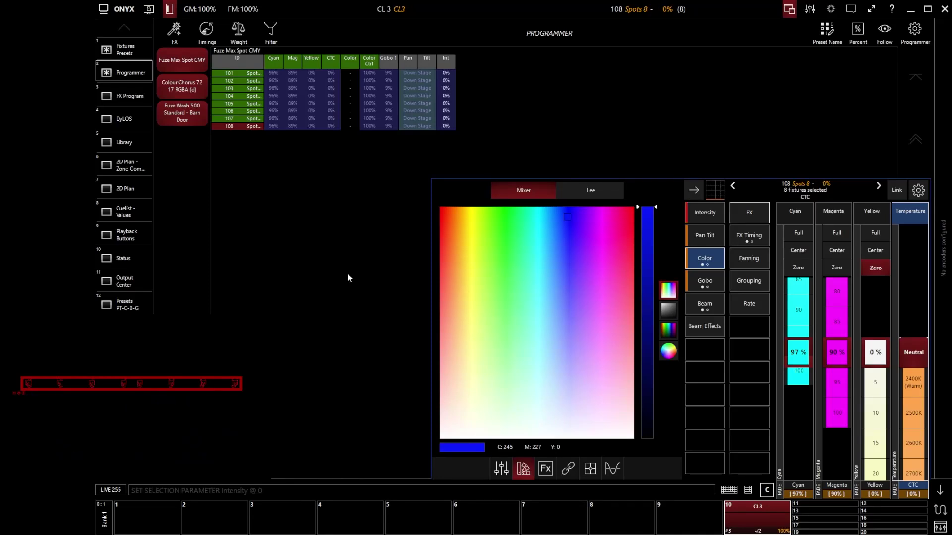
key(r)
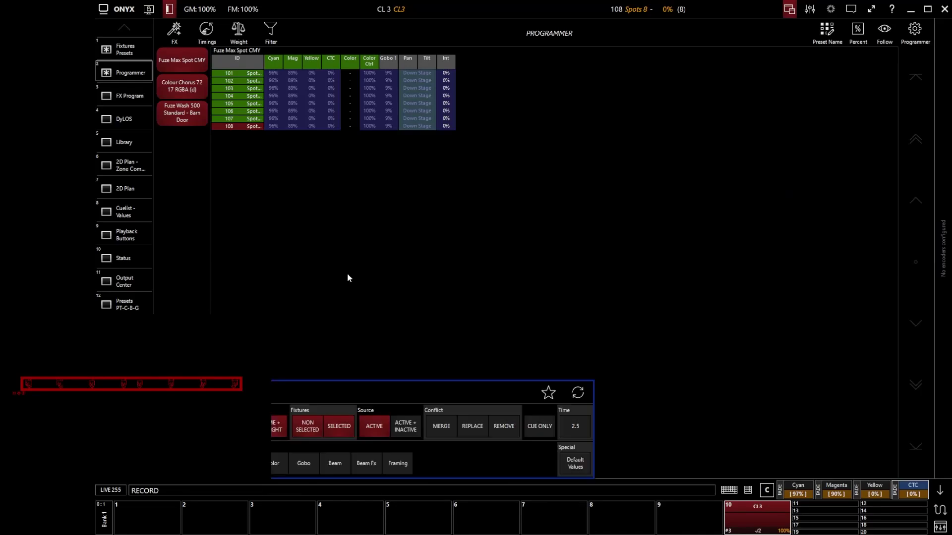
key(Return)
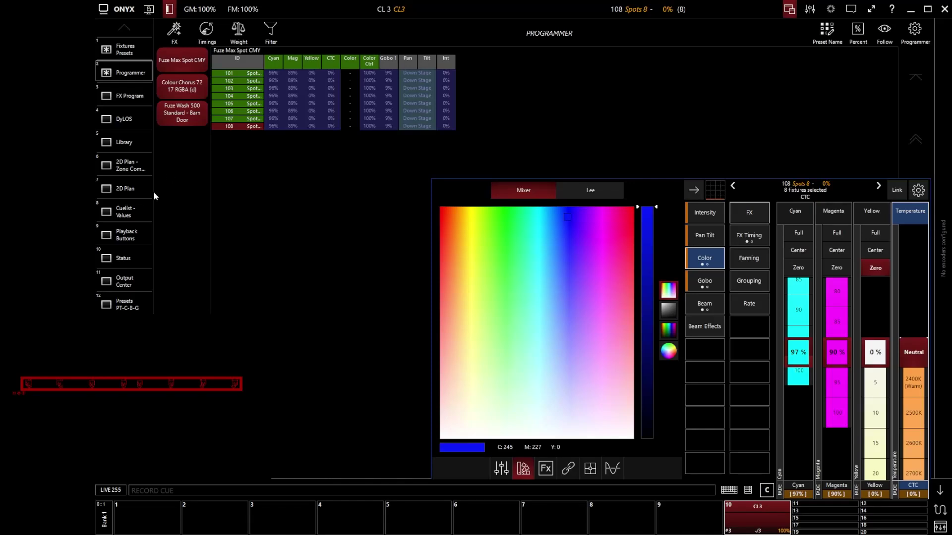
Open the cuelist values view without the parameter controls and clear the programmer
click(141, 211)
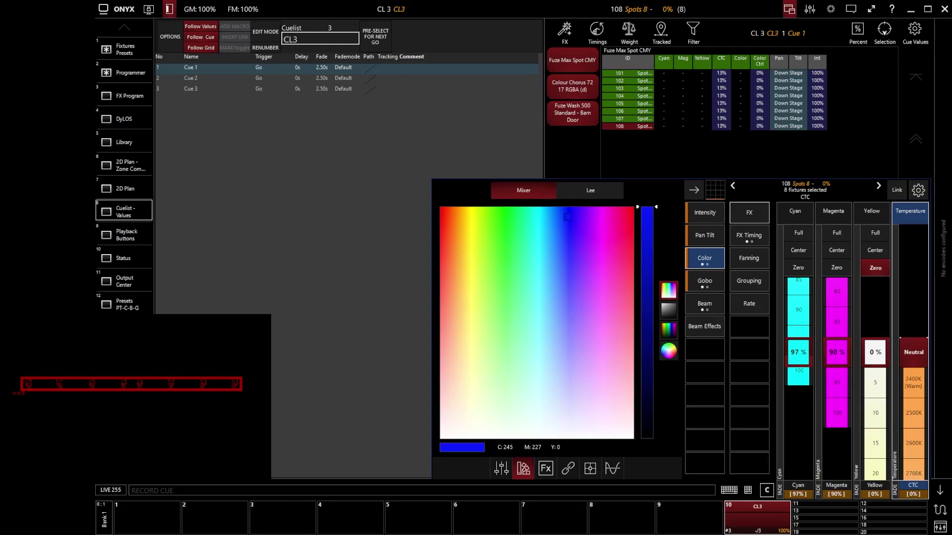
click(941, 490)
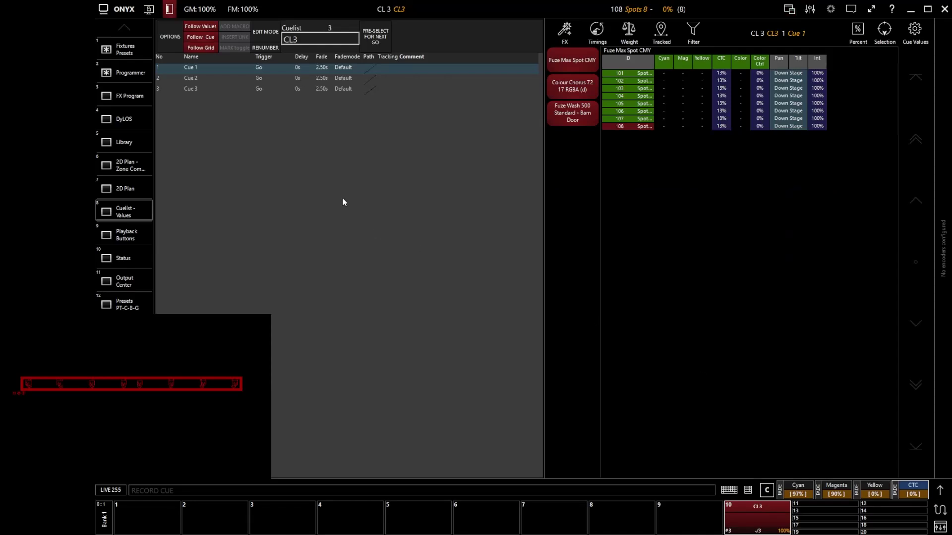
key(Escape)
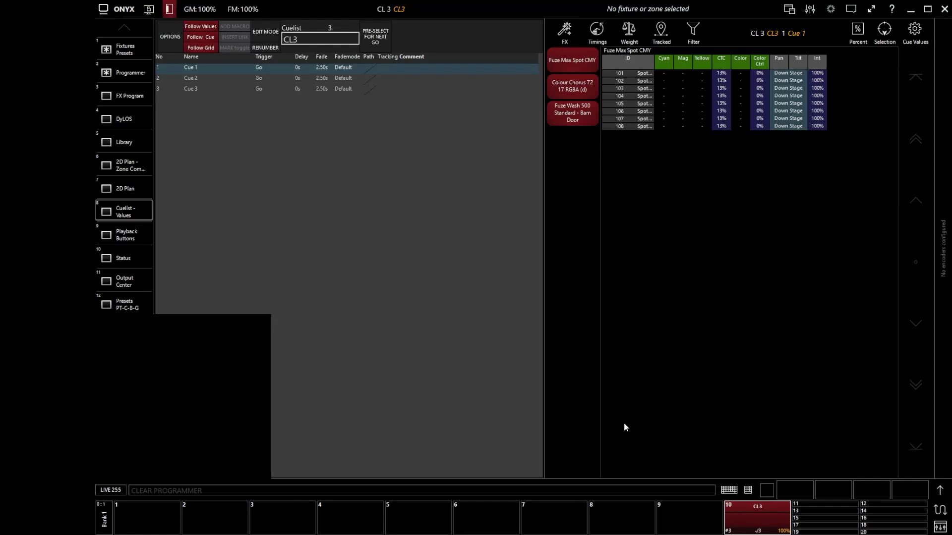
Expand the playback faders and play cues 1 and 2 of cuelist CL3
click(940, 528)
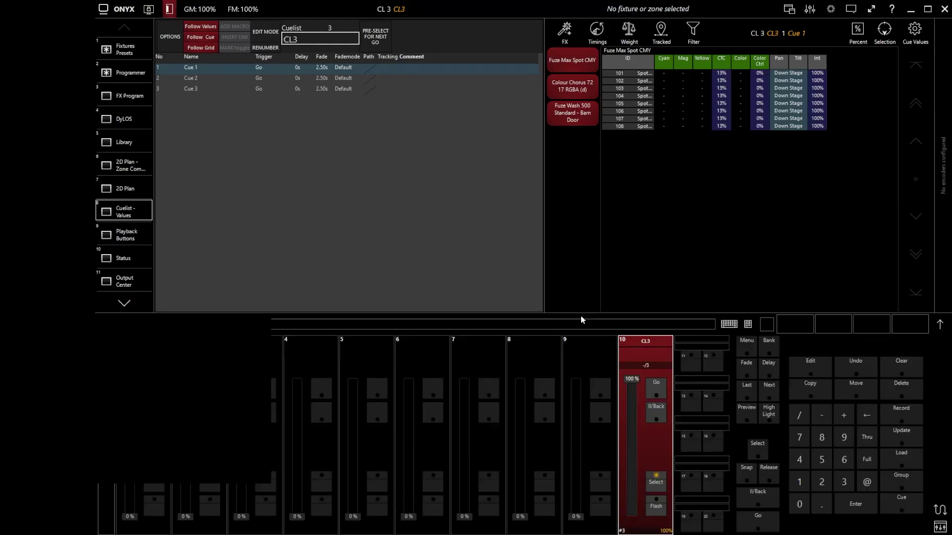
click(656, 392)
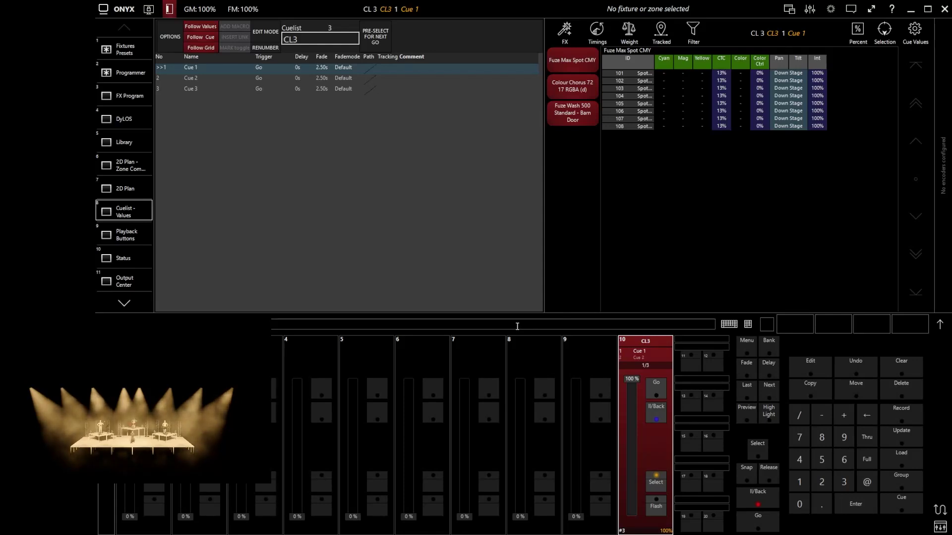
click(661, 385)
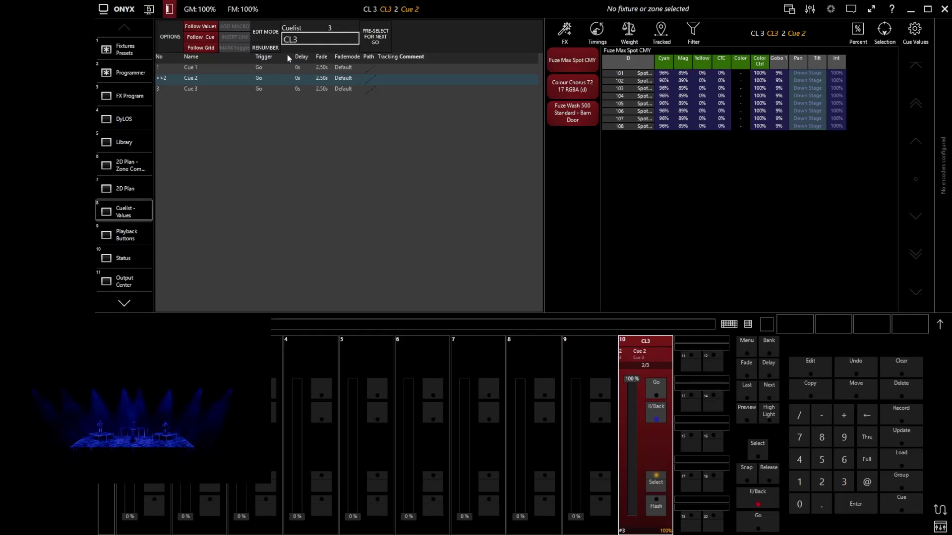
Enable cuelist editing and set the fade time of cue 2 to 0 seconds
click(265, 35)
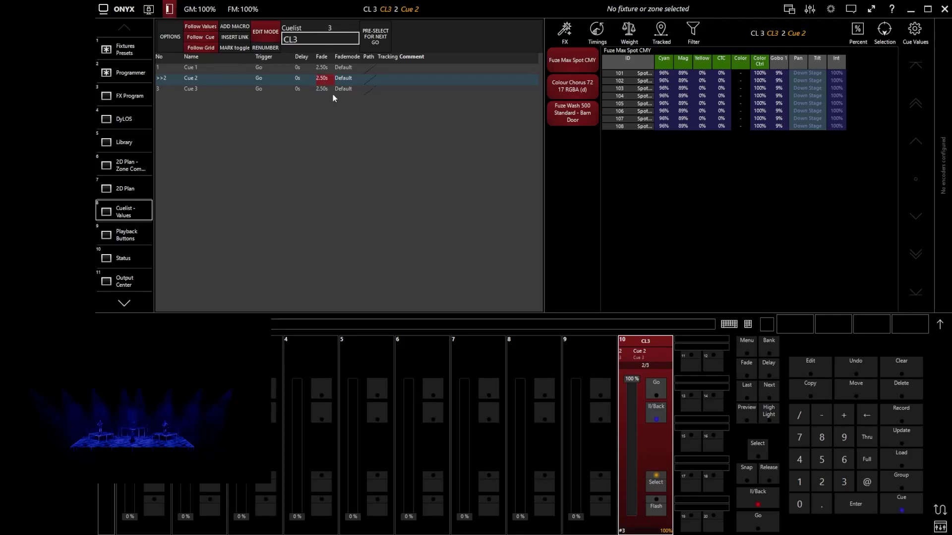
text(0)
key(Return)
Step cuelist CL3 back to cue 1, and play cues 2 and 3 to check the fade times
click(656, 412)
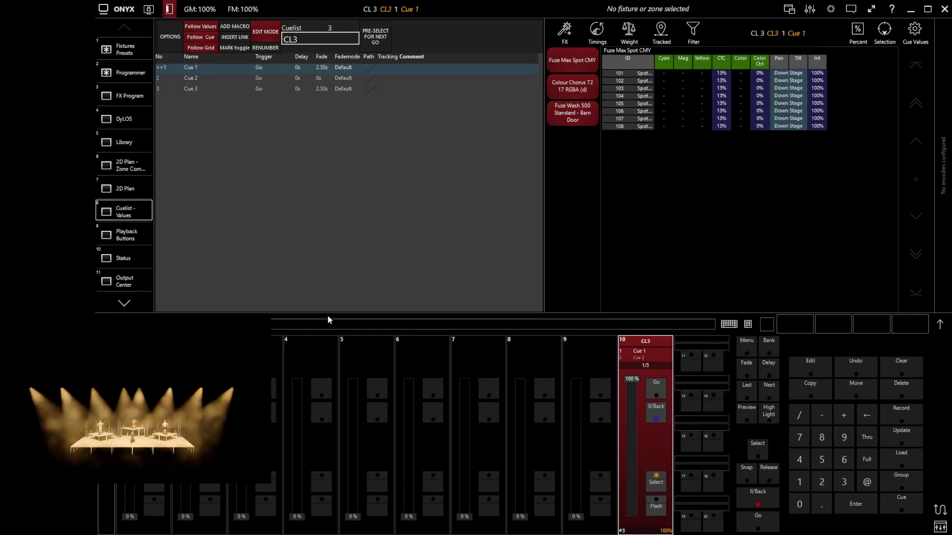
click(658, 386)
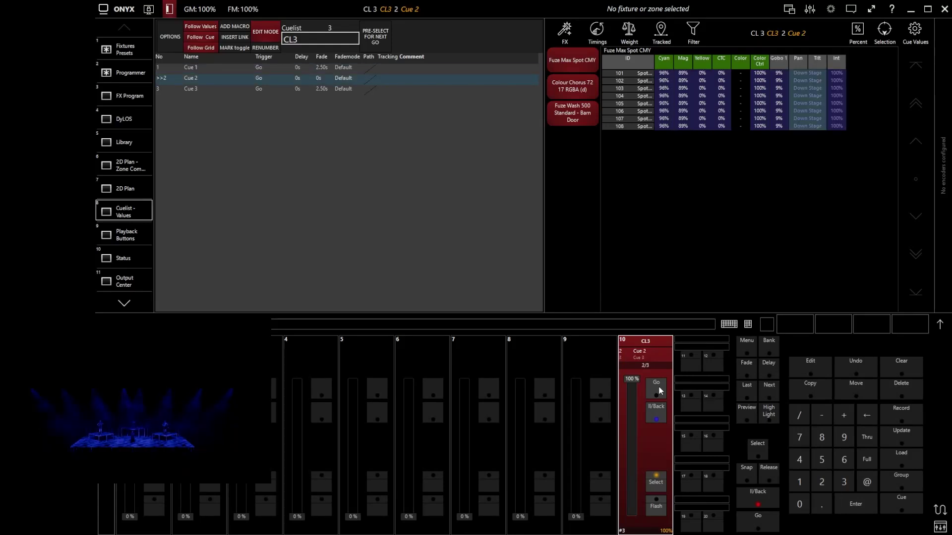
click(658, 387)
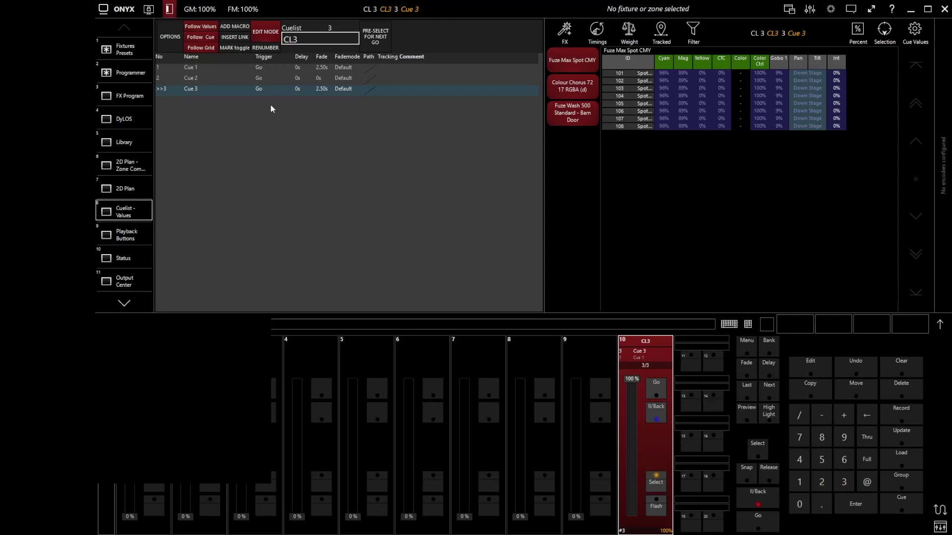
Change the trigger of cue 3 in cuelist CL3 to Follow with a time of 5 seconds
click(258, 90)
click(241, 298)
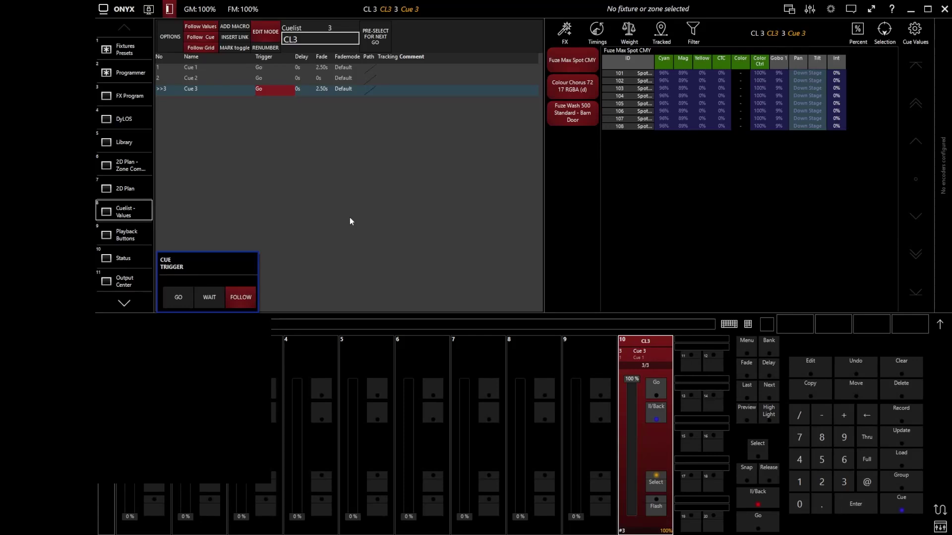
key(Return)
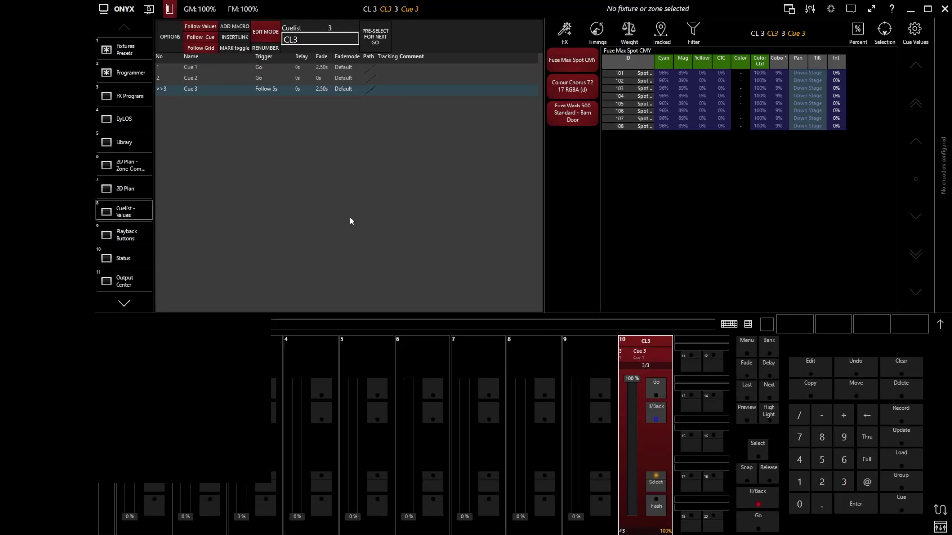
Play cues 1 and 2 of cuelist CL3 and let cue 3 follow to check its trigger
click(657, 393)
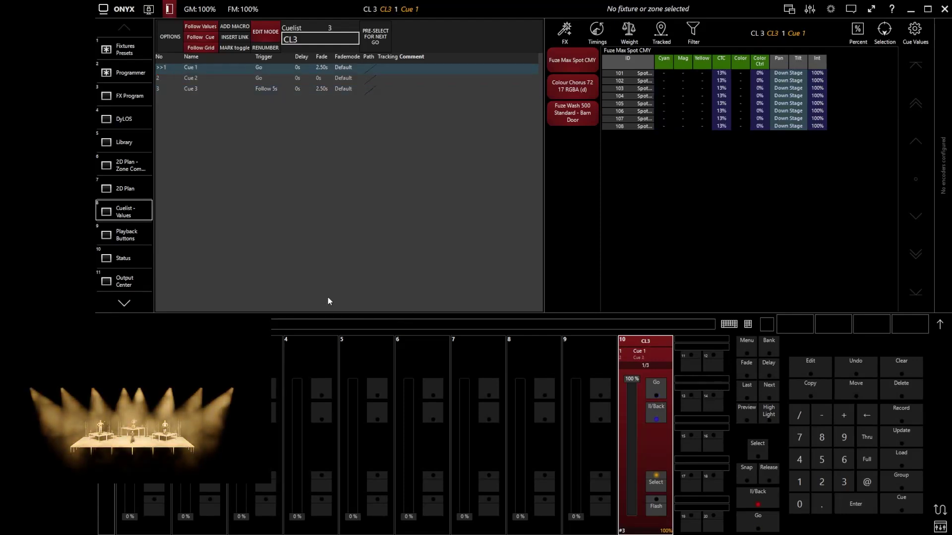
click(656, 381)
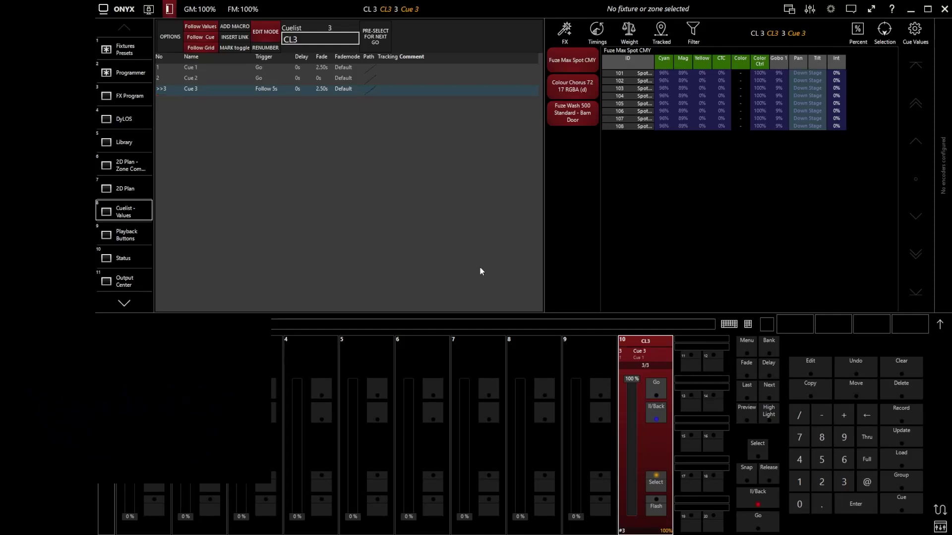
Rename cue 1 of cuelist CL3 as Front Light and cue 3 as Blackout
click(202, 67)
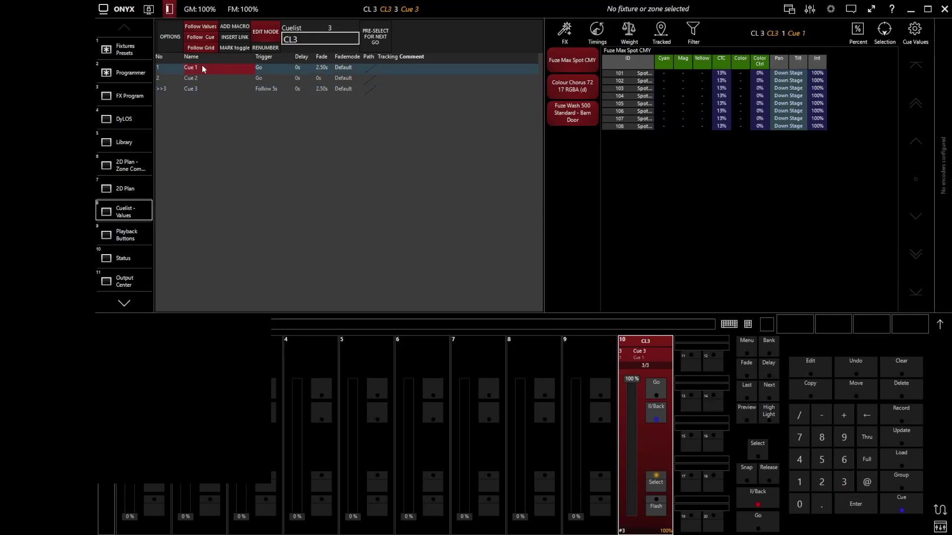
key(Return)
click(200, 92)
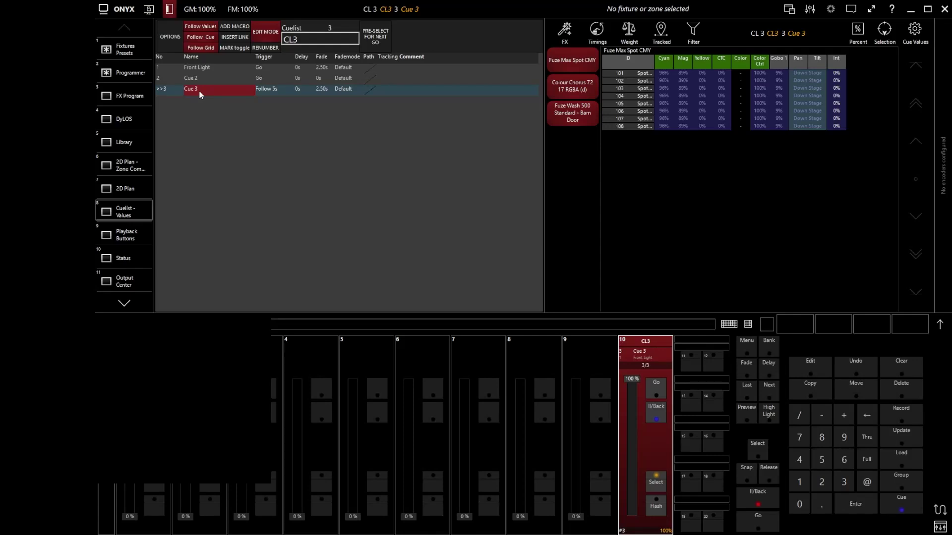
text(Blackout)
key(Return)
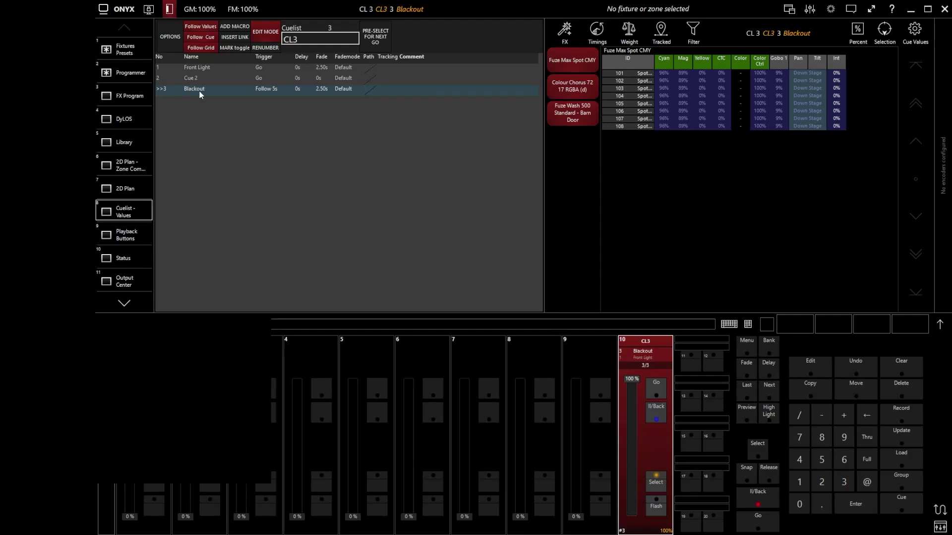
Compare the stored fixture values of cues 1 and 2 in cuelist CL3
click(172, 74)
click(166, 64)
click(171, 78)
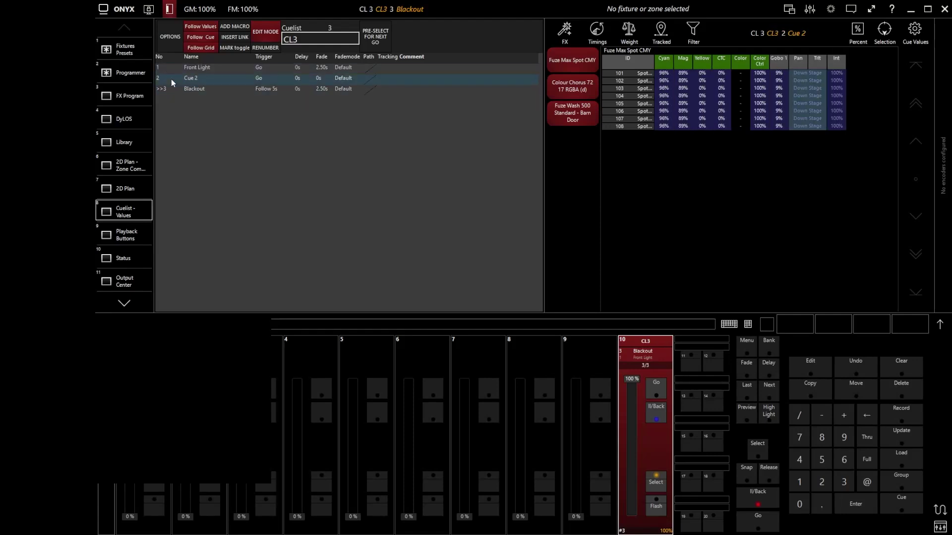